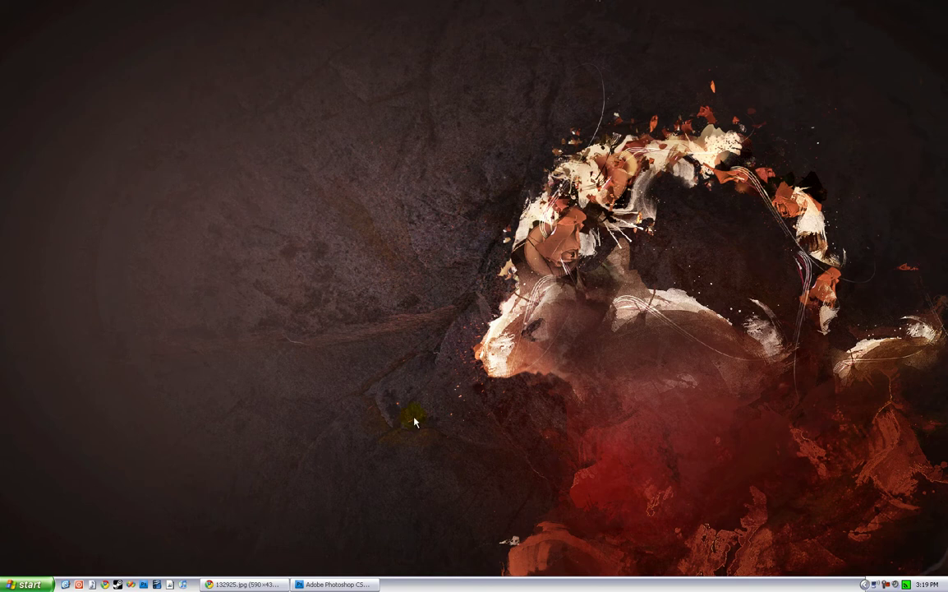
Step: Switch to the Photoshop window from the Windows XP taskbar
left_click(327, 583)
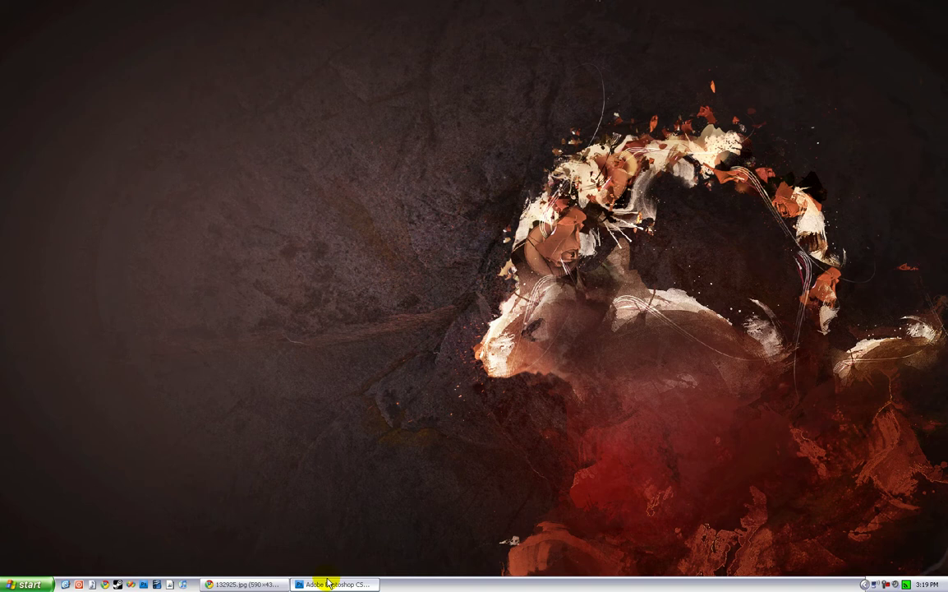
Step: Paste the white brick wall image from Chrome into a new Photoshop canvas
left_click(271, 583)
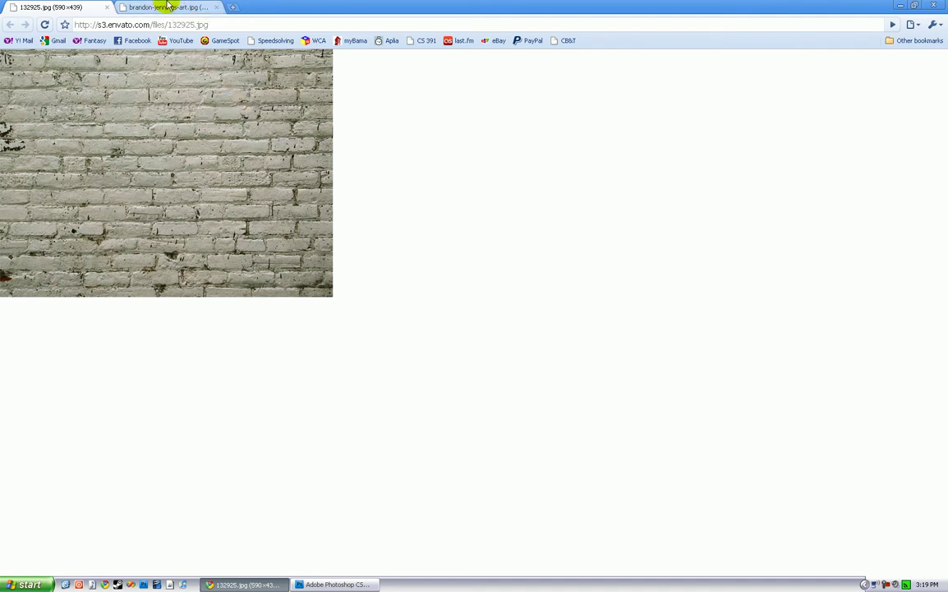
left_click(169, 7)
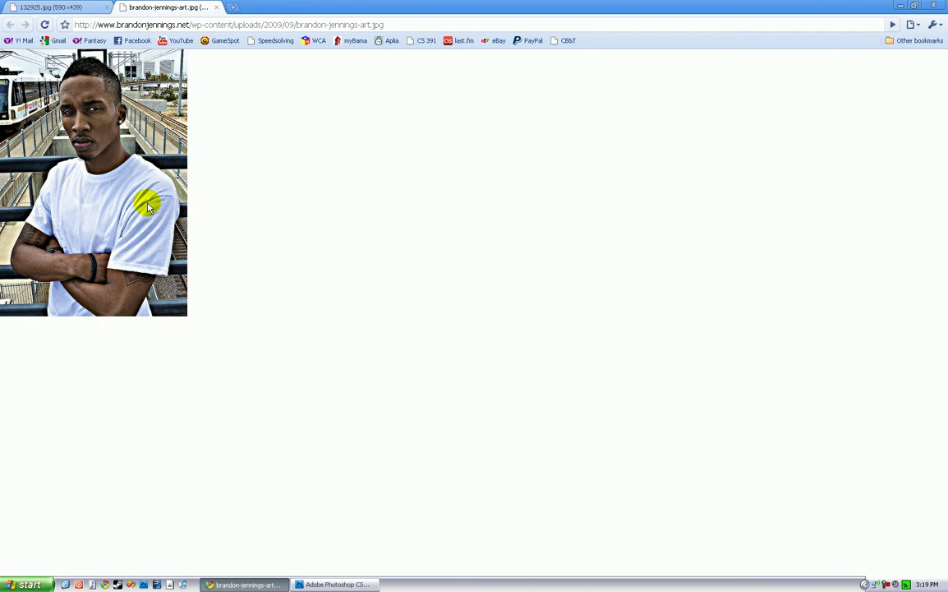
left_click(103, 6)
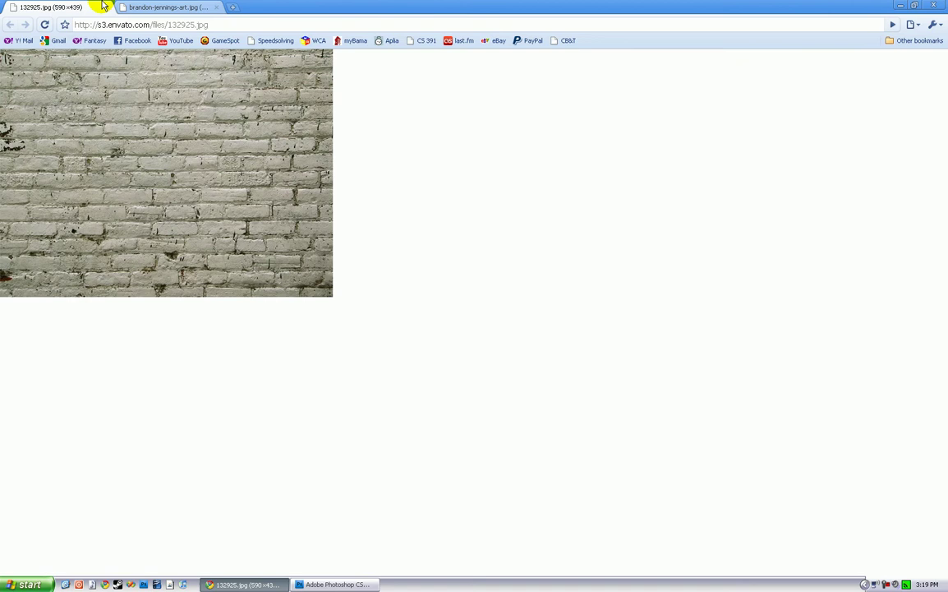
key("alt+Tab")
key("ctrl+n")
key("Return")
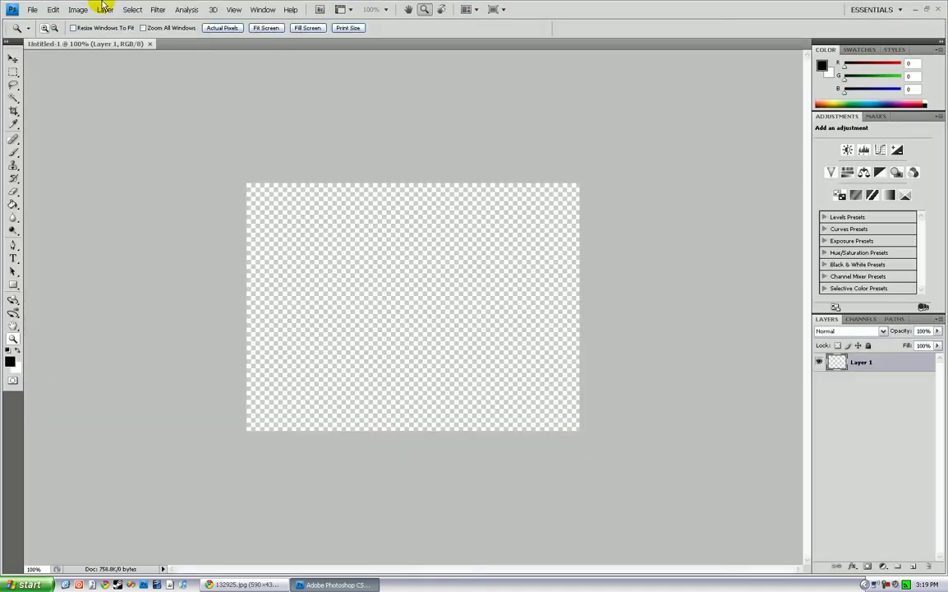
key("ctrl+v")
Step: Bring the portrait photo into Photoshop as a new 332x473 document from the clipboard
key("alt+Tab")
left_click(119, 6)
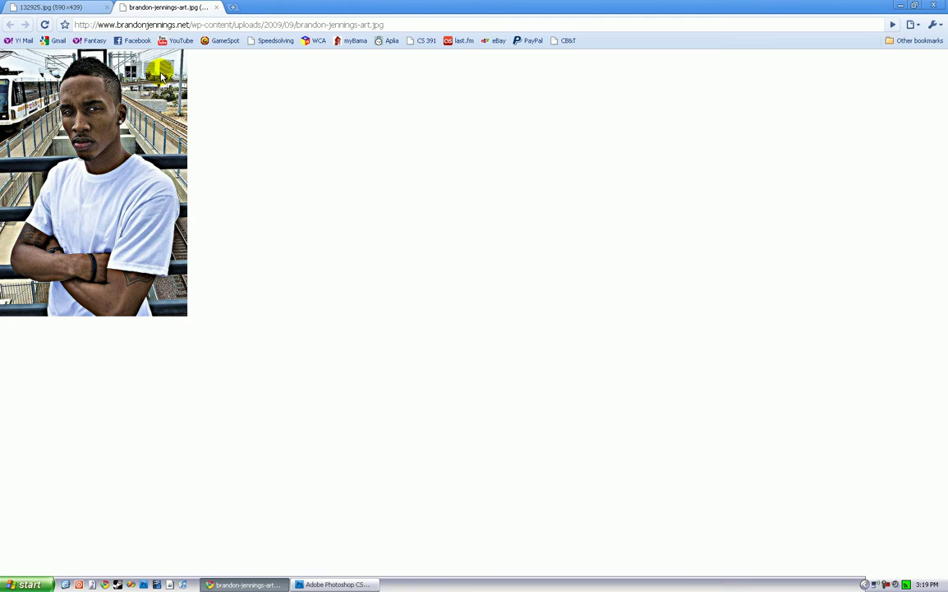
key("alt+Tab")
key("ctrl+n")
key("Return")
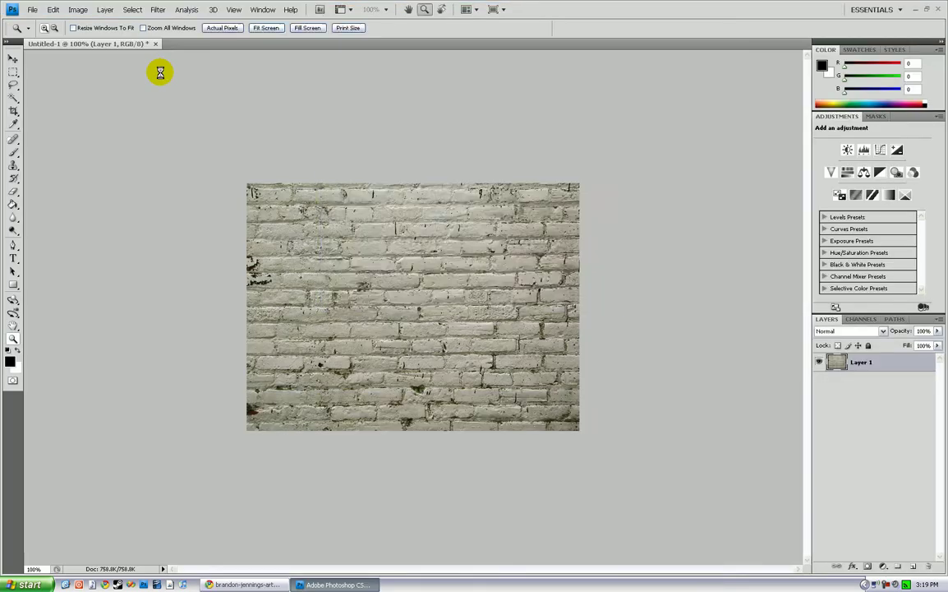
Step: Paste the portrait into its own document, then onto the brick wall canvas as Layer 2
key("ctrl+v")
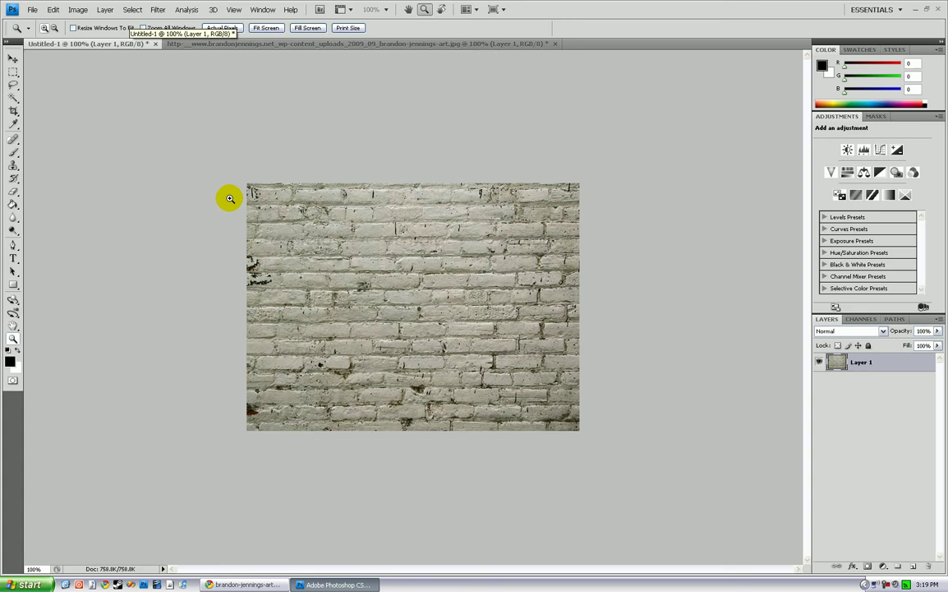
key("ctrl+v")
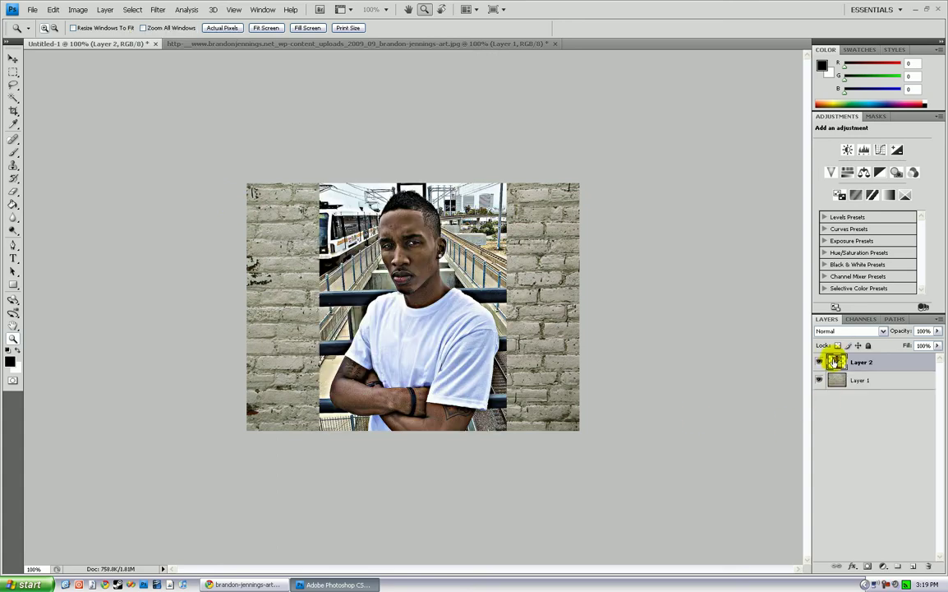
Step: Duplicate the brick wall Layer 1 as Layer 1 copy
left_click(859, 380)
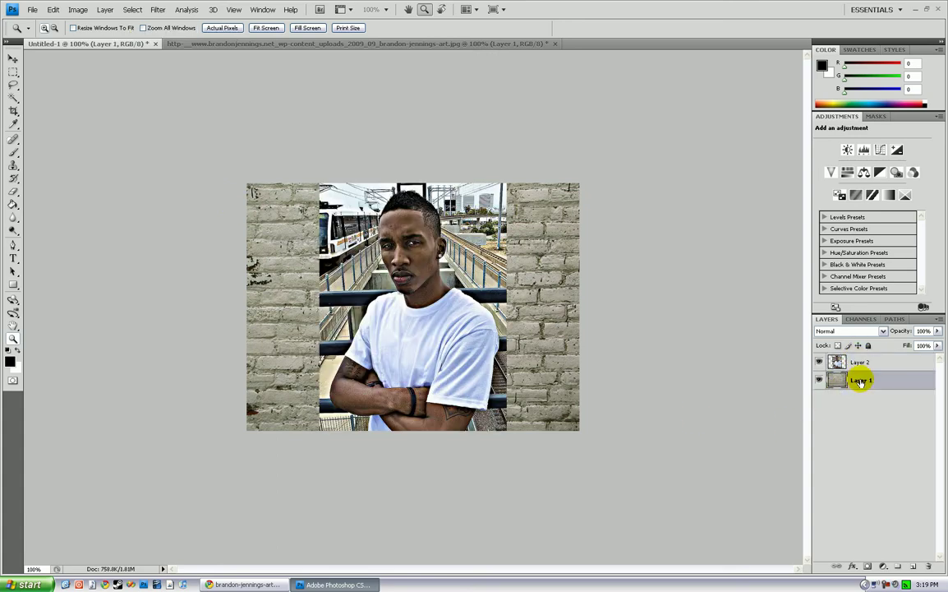
right_click(860, 380)
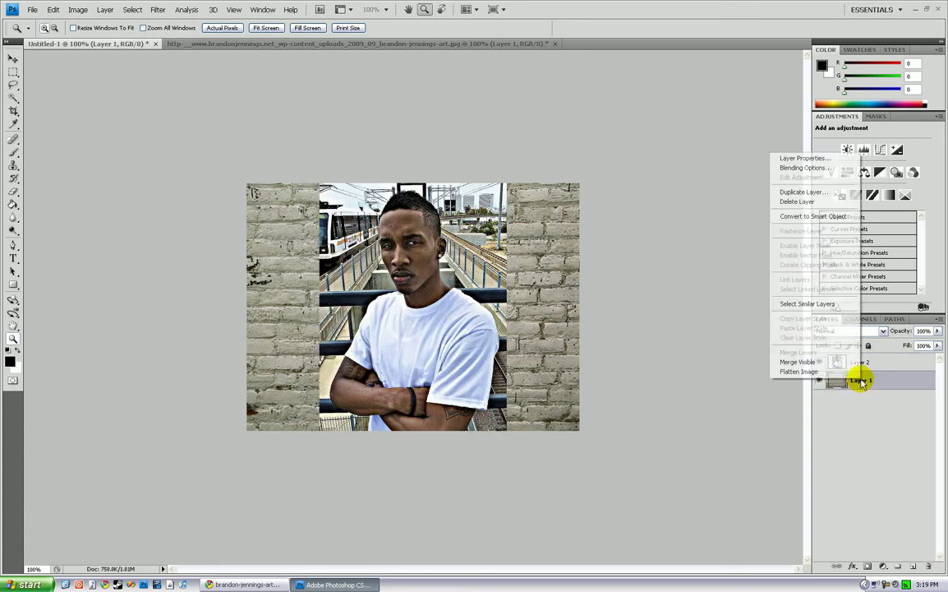
left_click(835, 193)
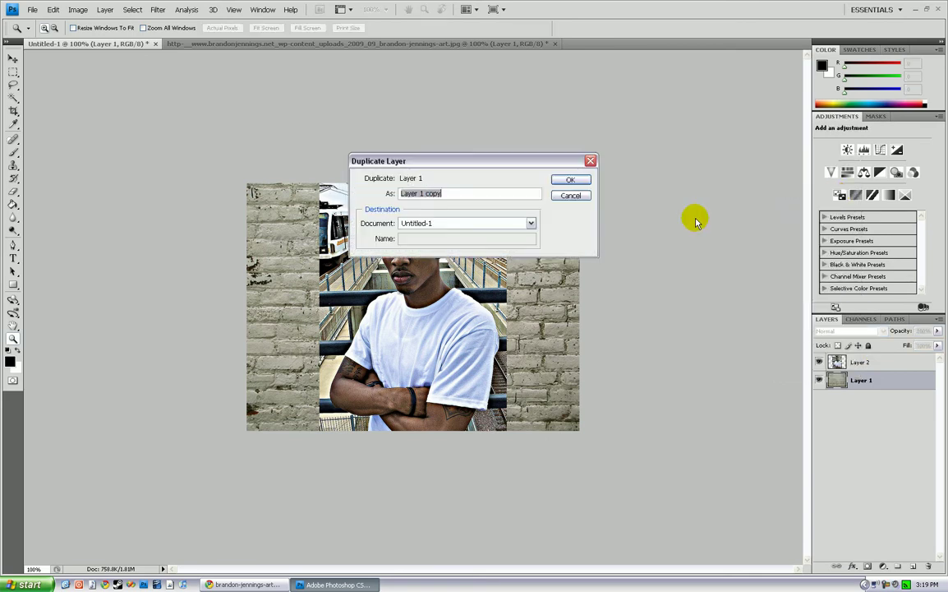
left_click(571, 180)
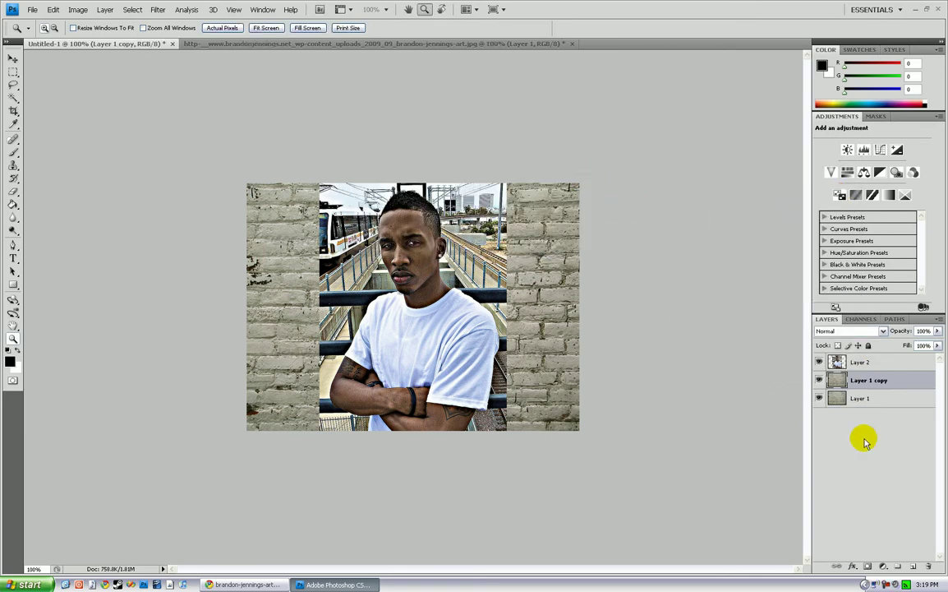
Step: Move Layer 1 copy above the portrait Layer 2 and select it
left_click_drag(873, 388, 877, 358)
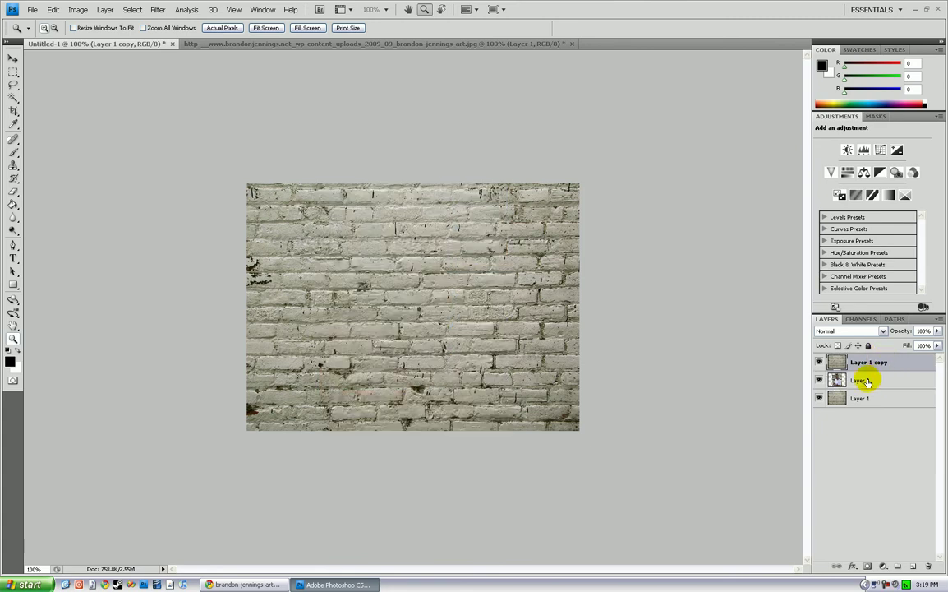
left_click(866, 381)
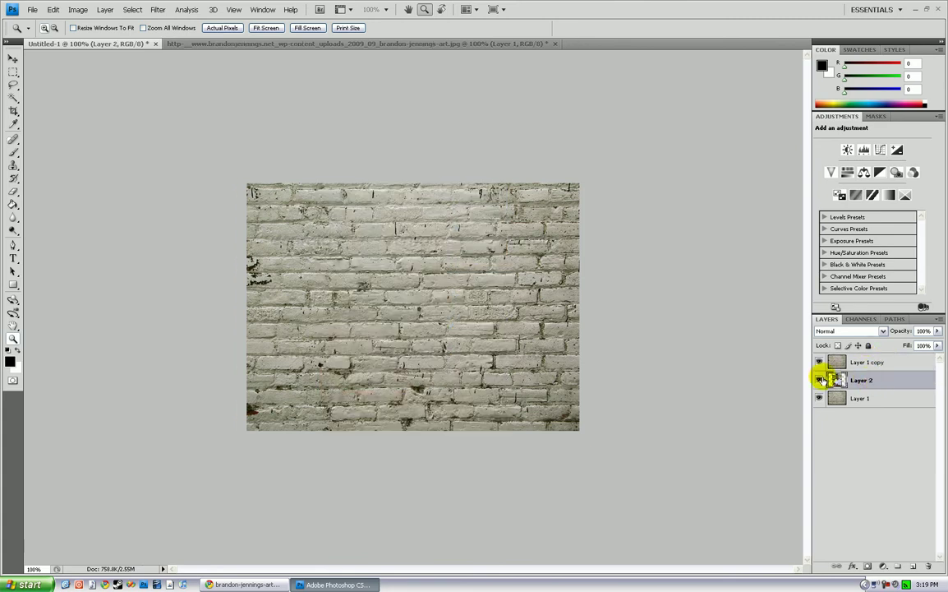
left_click(876, 398)
left_click(873, 382)
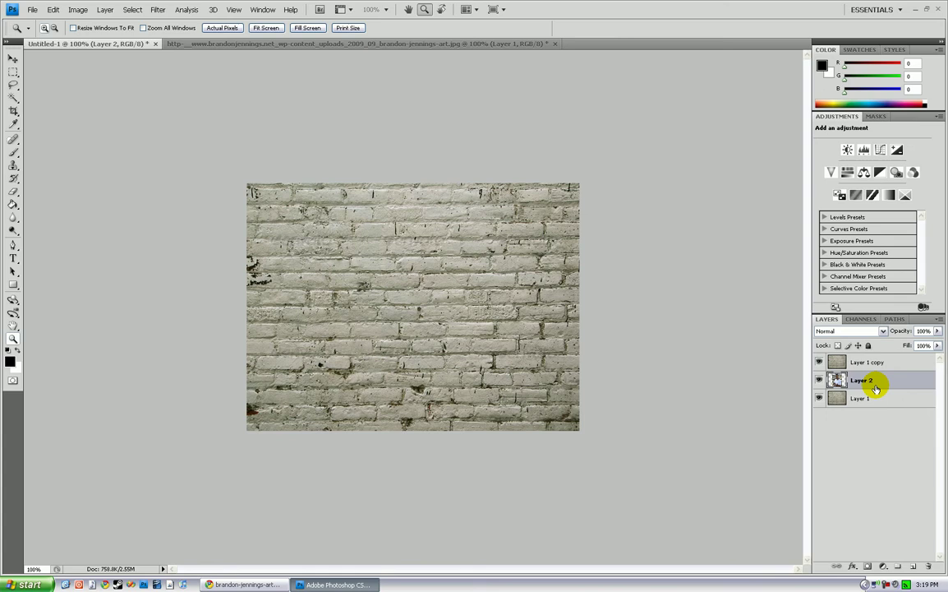
left_click(883, 362)
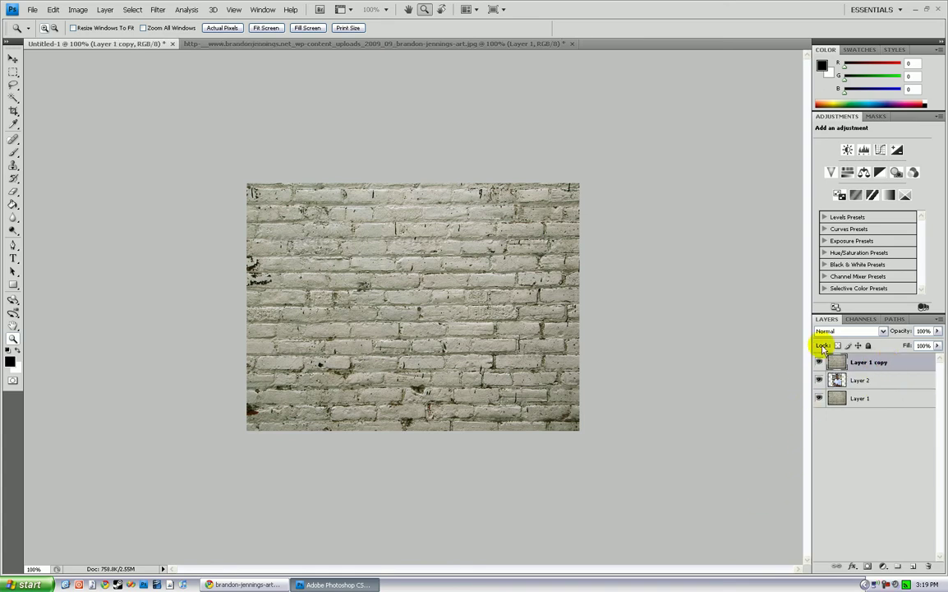
Step: Set Layer 1 copy to Overlay blending and check the result at actual pixels
left_click(880, 333)
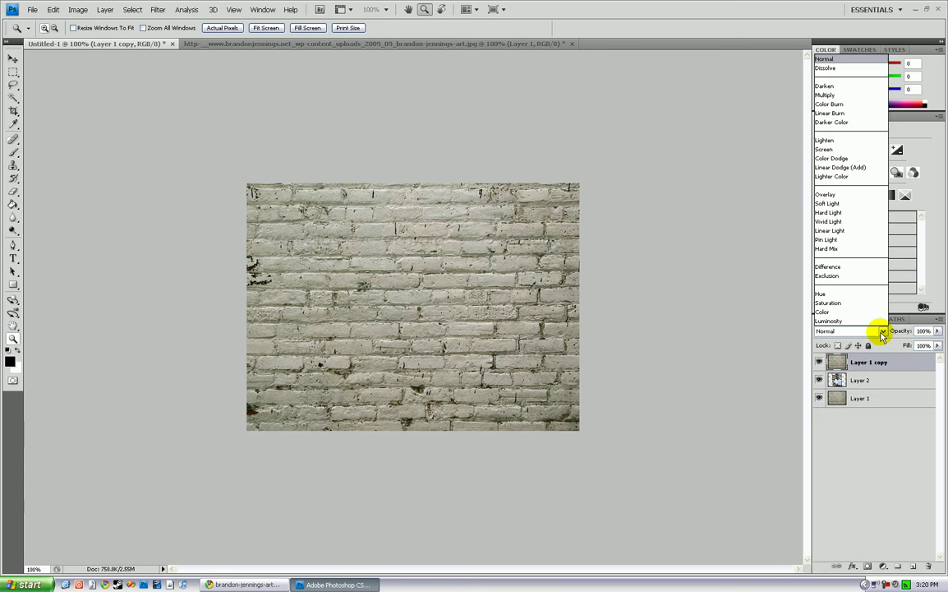
left_click(869, 194)
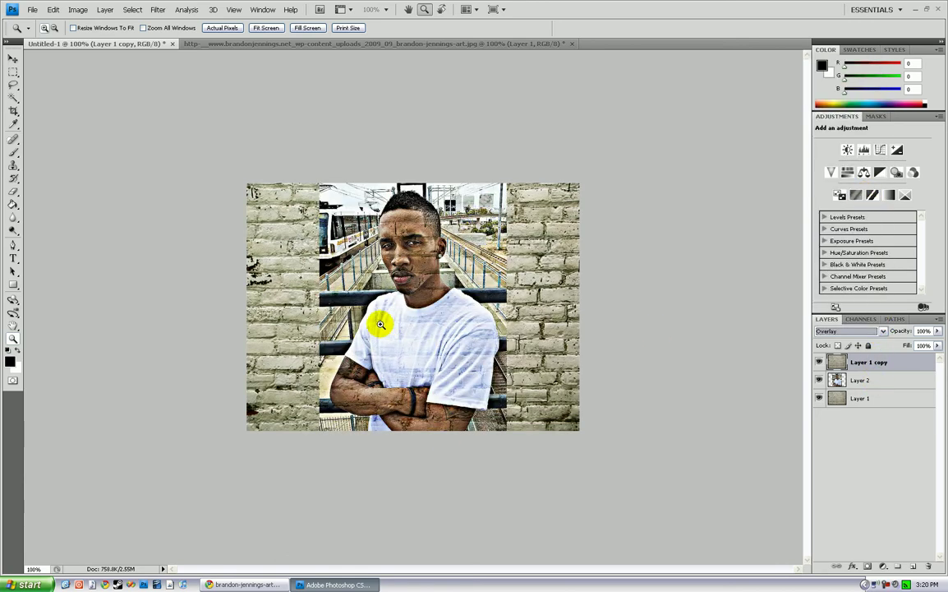
left_click(518, 362)
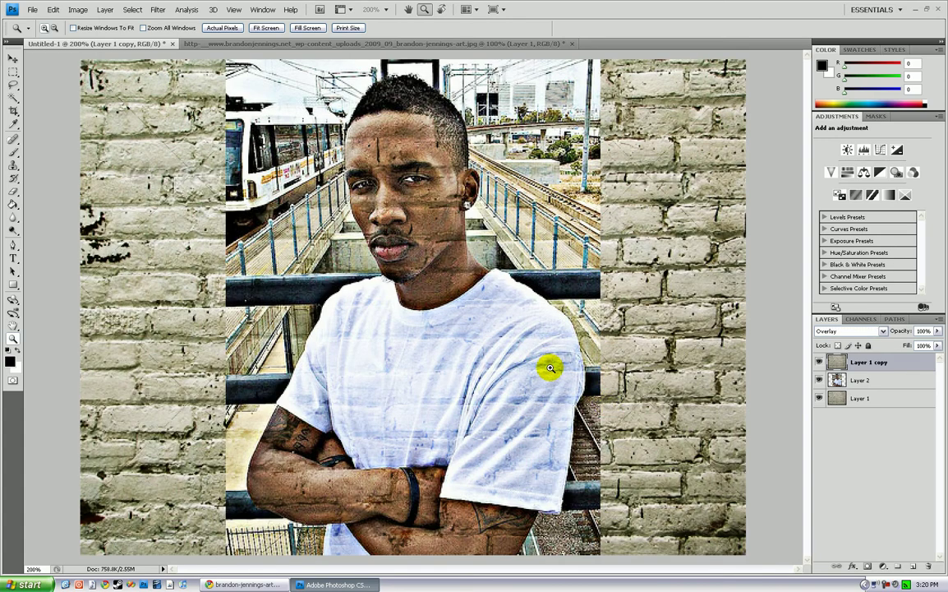
left_click(588, 345)
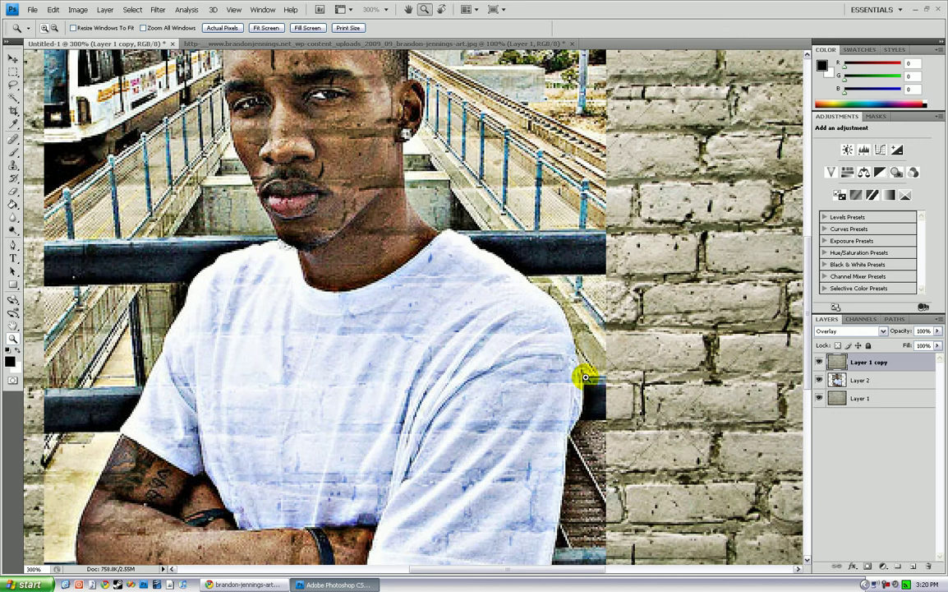
right_click(597, 384)
left_click(601, 394)
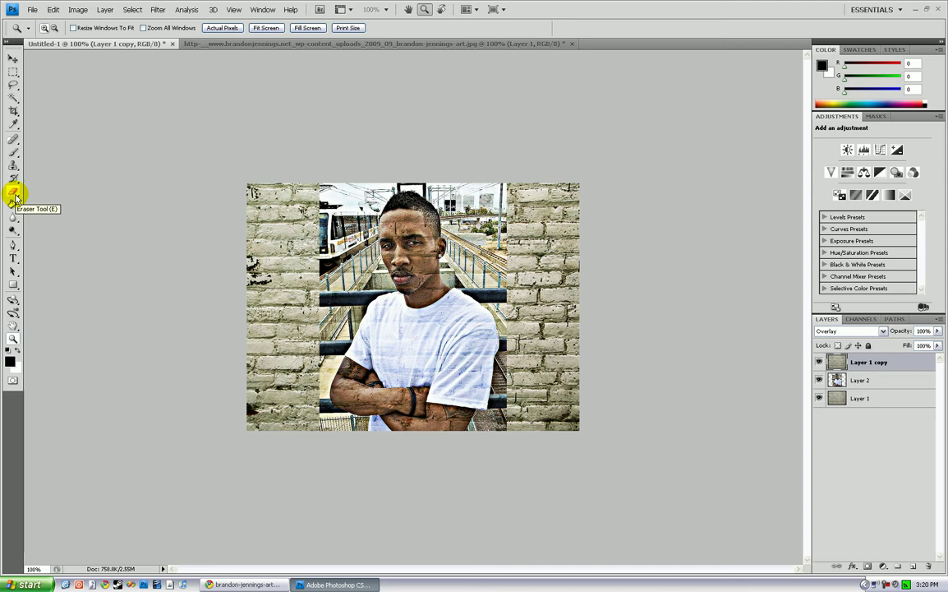
Step: Set up the Eraser with a 200 px soft brush at 100% opacity and 65% flow
left_click(15, 195)
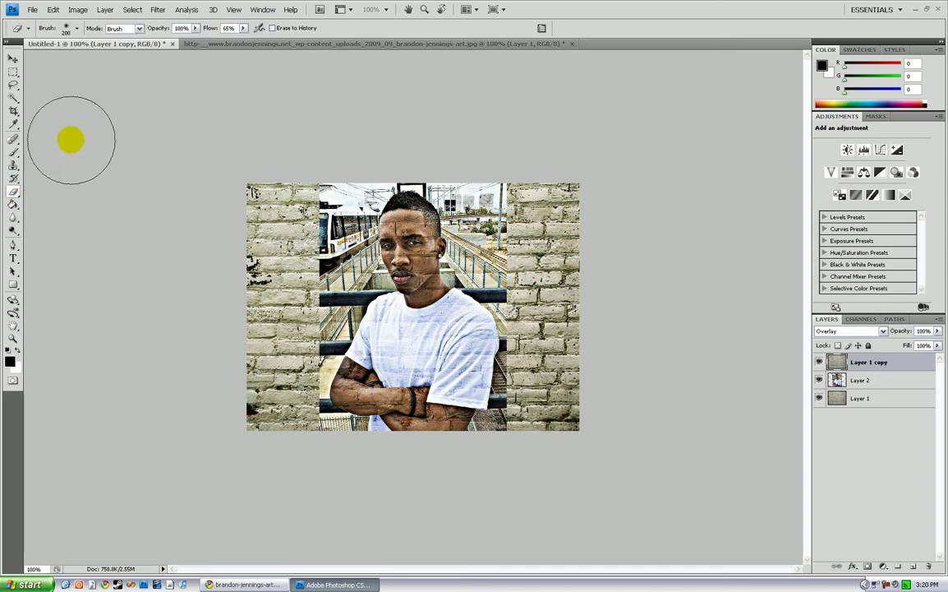
left_click(76, 32)
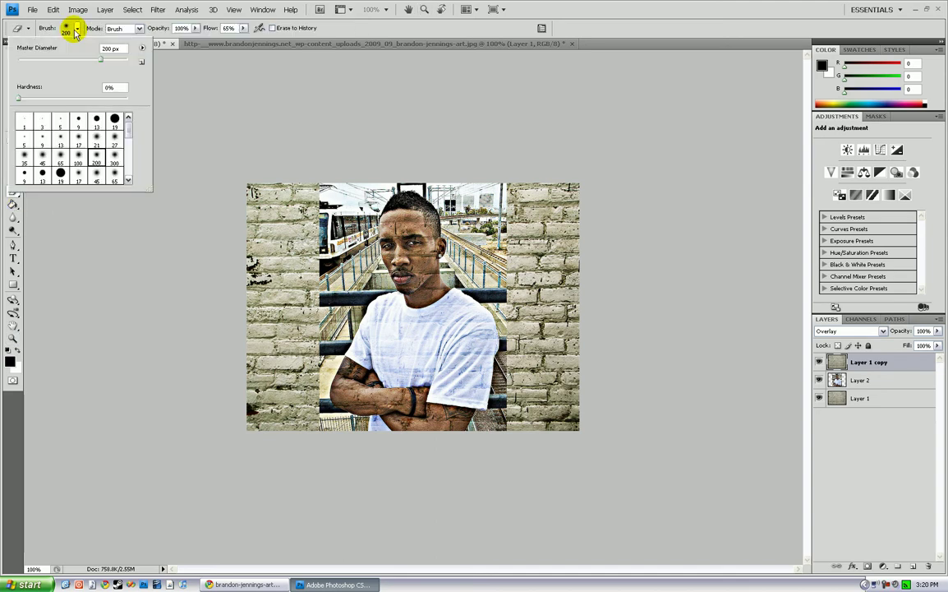
double_click(97, 156)
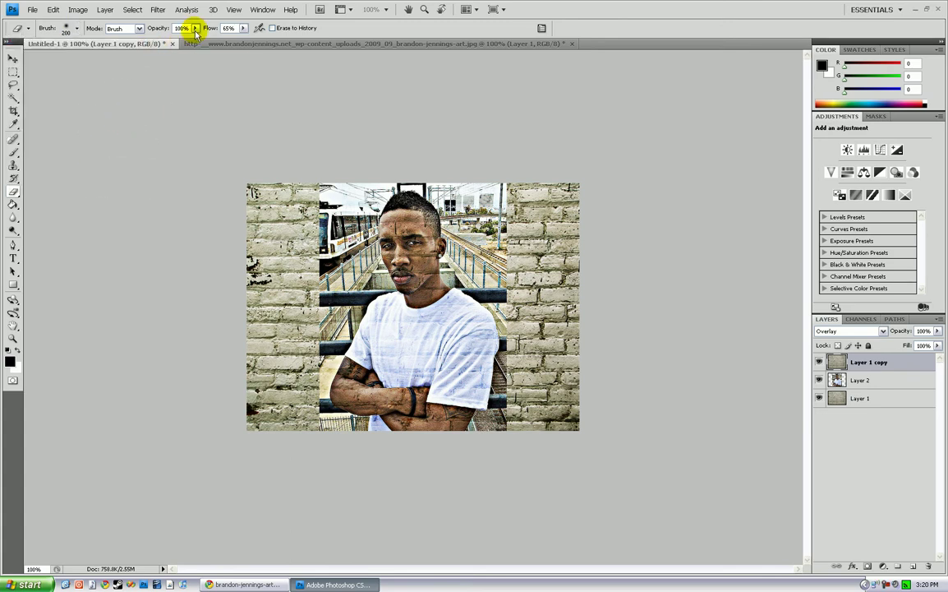
left_click(228, 28)
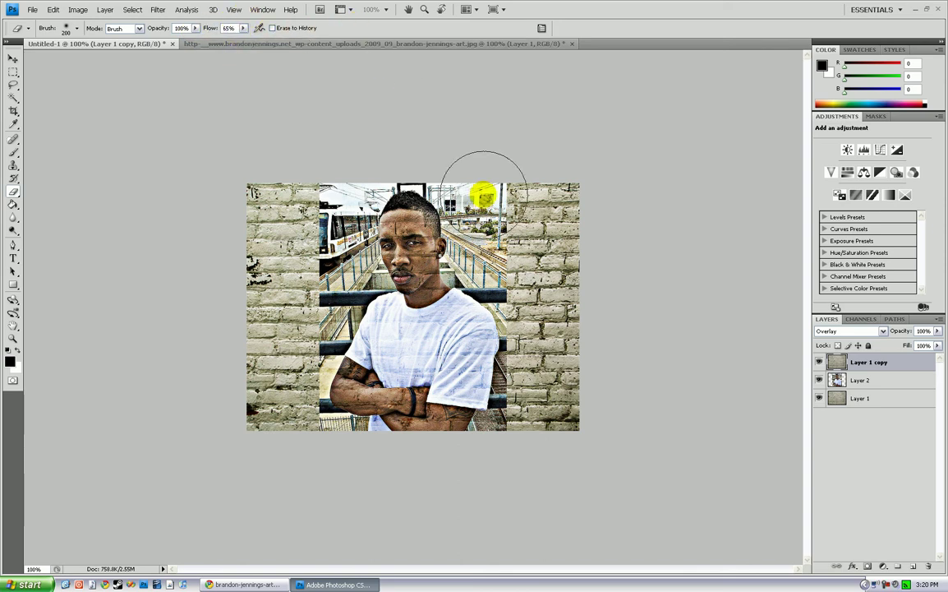
Step: Softly erase the left and right sides of Layer 2 so the portrait fades into the bricks
left_click(873, 379)
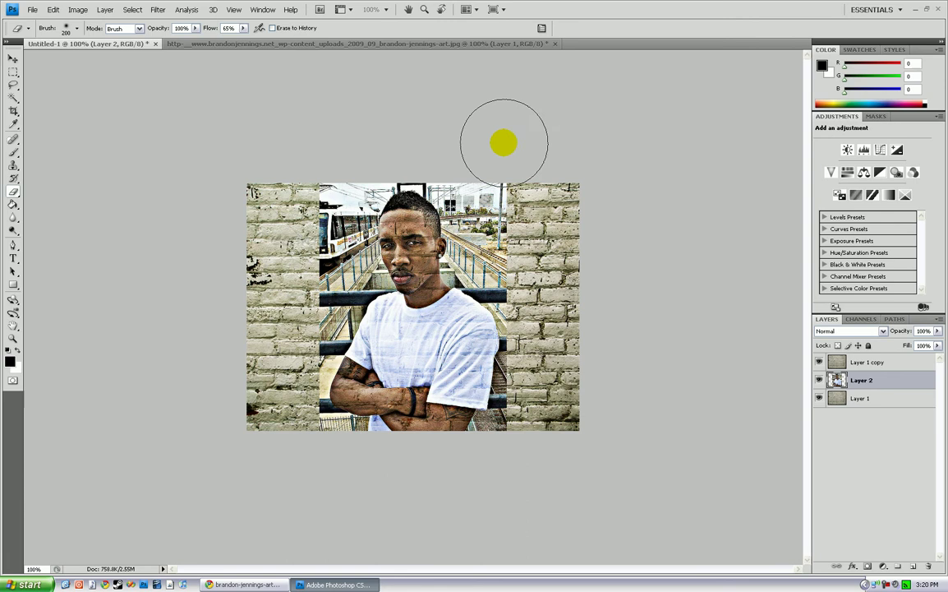
left_click(516, 409)
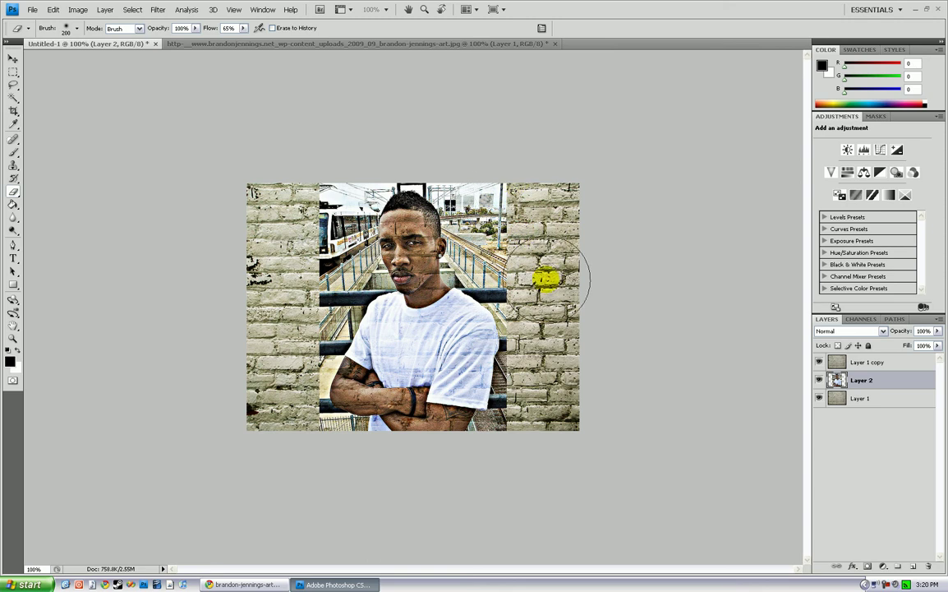
mouse_move(525, 203)
left_mouse_down()
mouse_move(552, 321)
mouse_move(545, 377)
mouse_move(519, 436)
mouse_move(547, 325)
mouse_move(539, 253)
mouse_move(503, 139)
mouse_move(531, 246)
mouse_move(549, 426)
mouse_move(544, 353)
left_mouse_up()
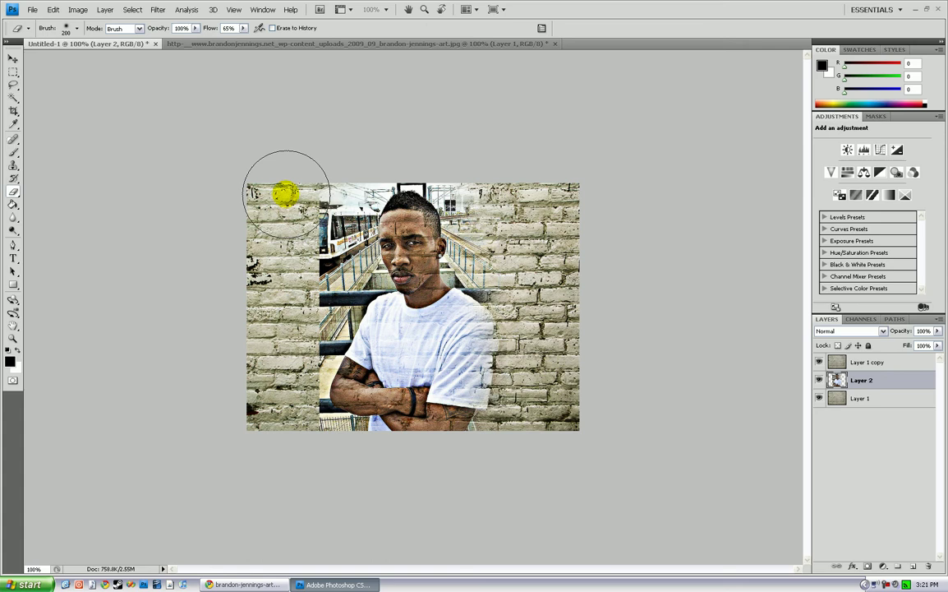
mouse_move(283, 195)
left_mouse_down()
mouse_move(275, 305)
mouse_move(308, 433)
mouse_move(328, 467)
mouse_move(280, 387)
mouse_move(267, 310)
mouse_move(314, 125)
left_mouse_up()
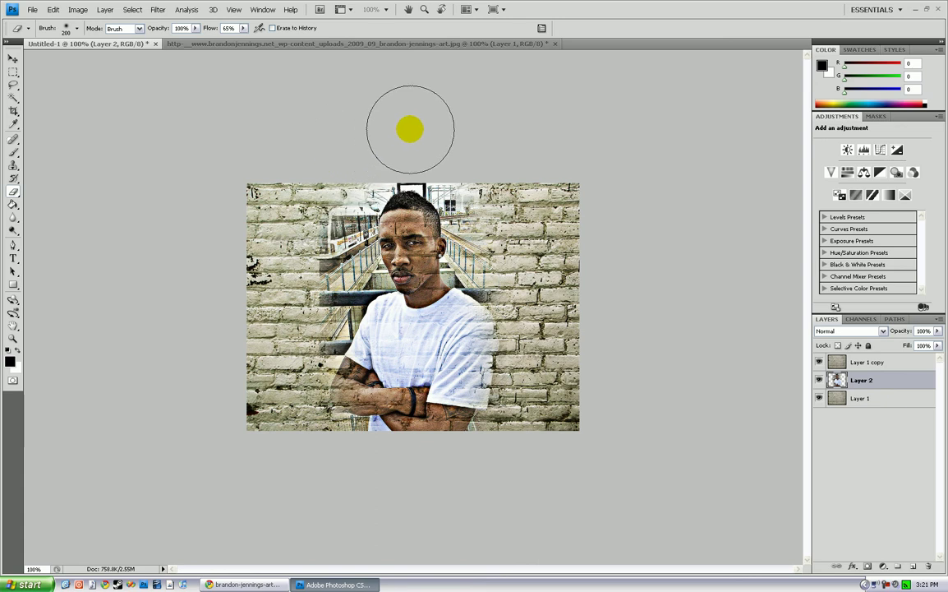
mouse_move(289, 195)
left_mouse_down()
mouse_move(274, 339)
mouse_move(276, 282)
mouse_move(276, 367)
mouse_move(284, 378)
mouse_move(277, 293)
mouse_move(302, 191)
left_mouse_up()
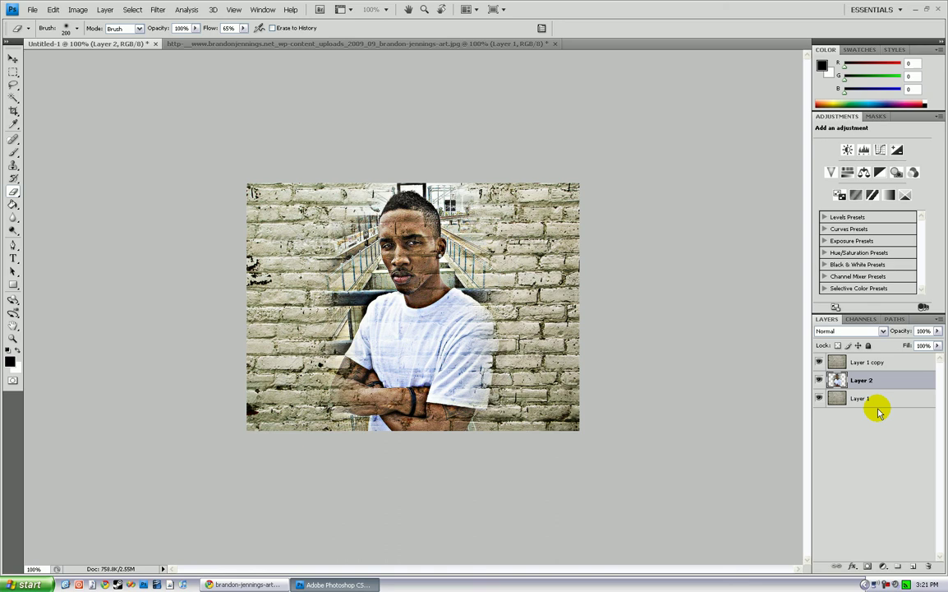
left_click(13, 338)
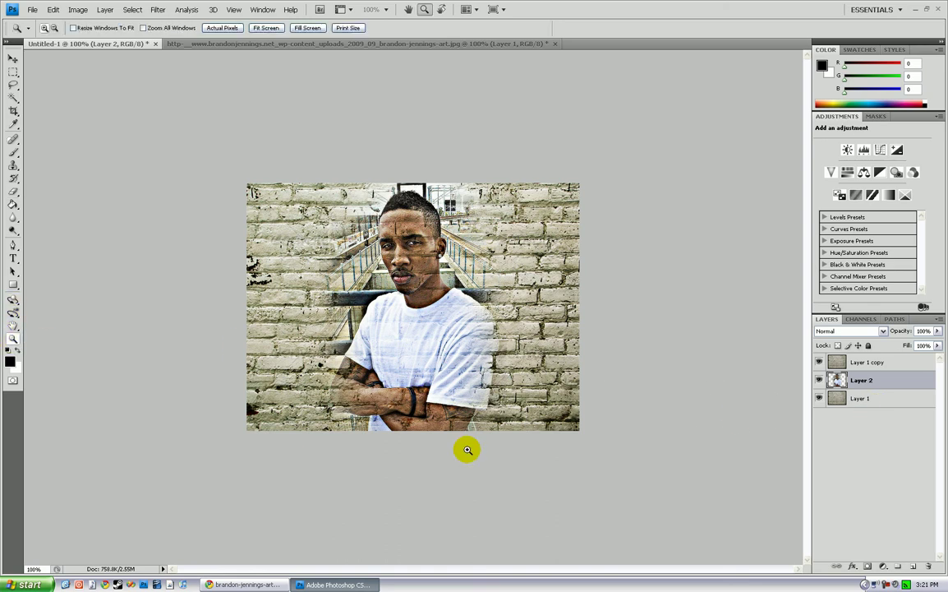
left_click(442, 331)
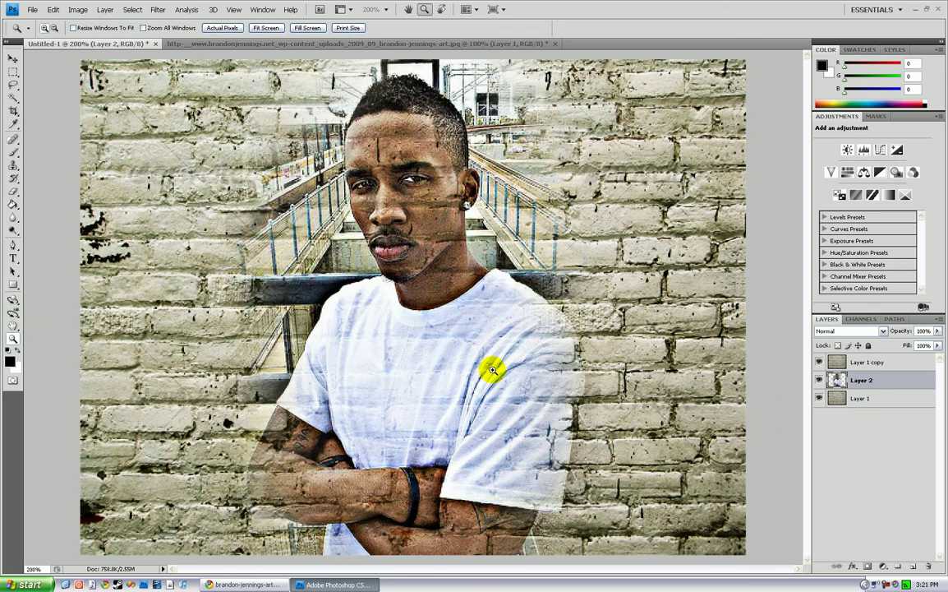
right_click(446, 360)
left_click(463, 381)
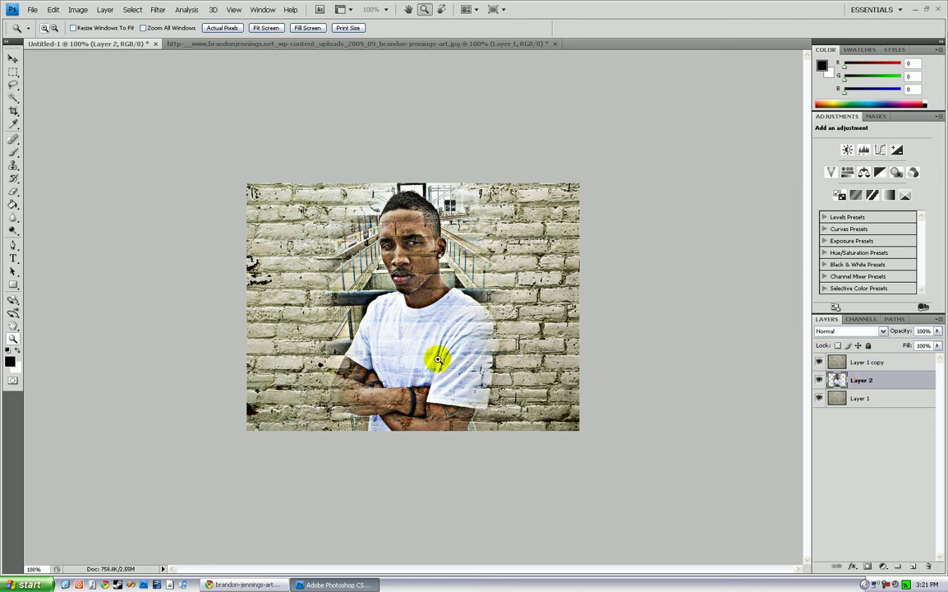
right_click(430, 255)
left_click(451, 226)
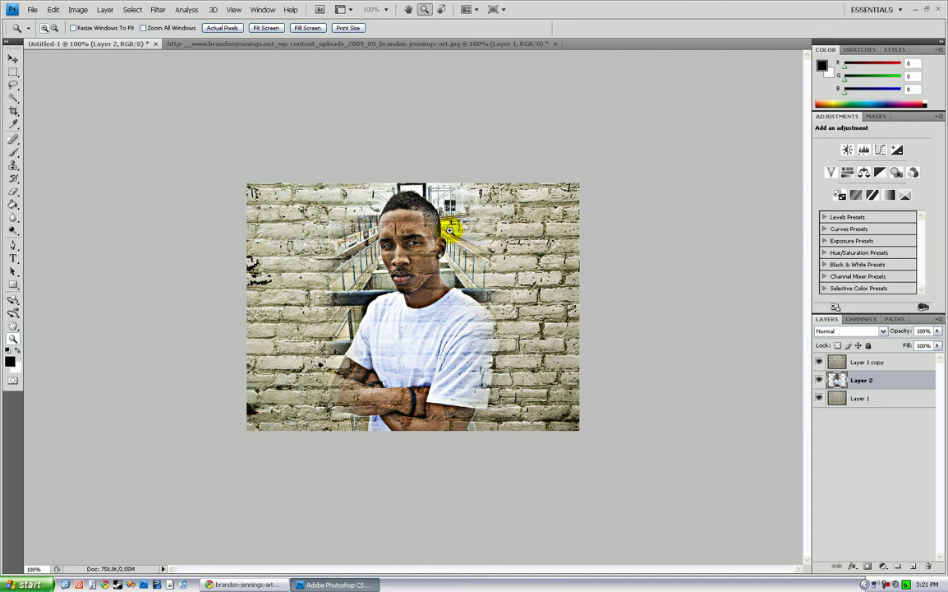
left_click(463, 204)
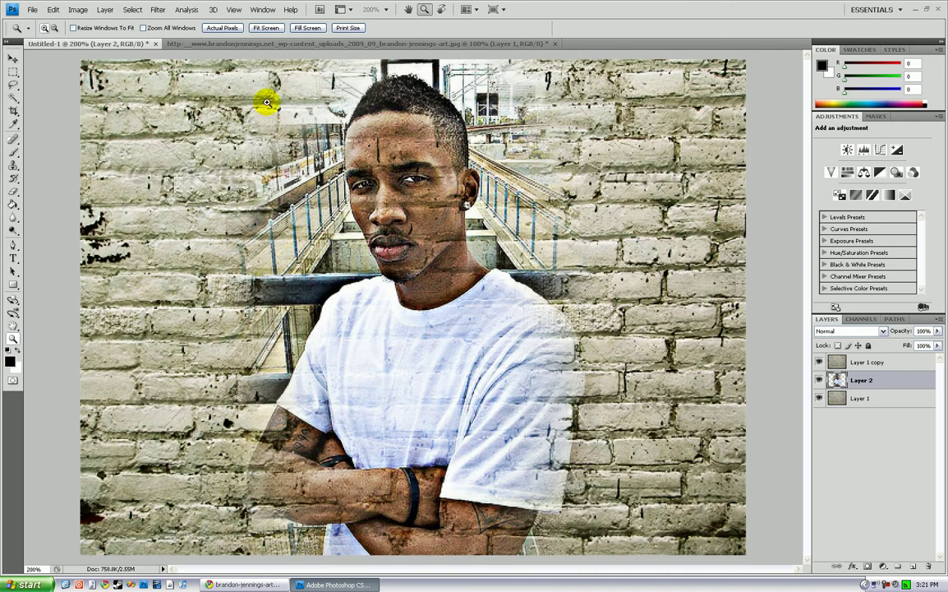
right_click(569, 281)
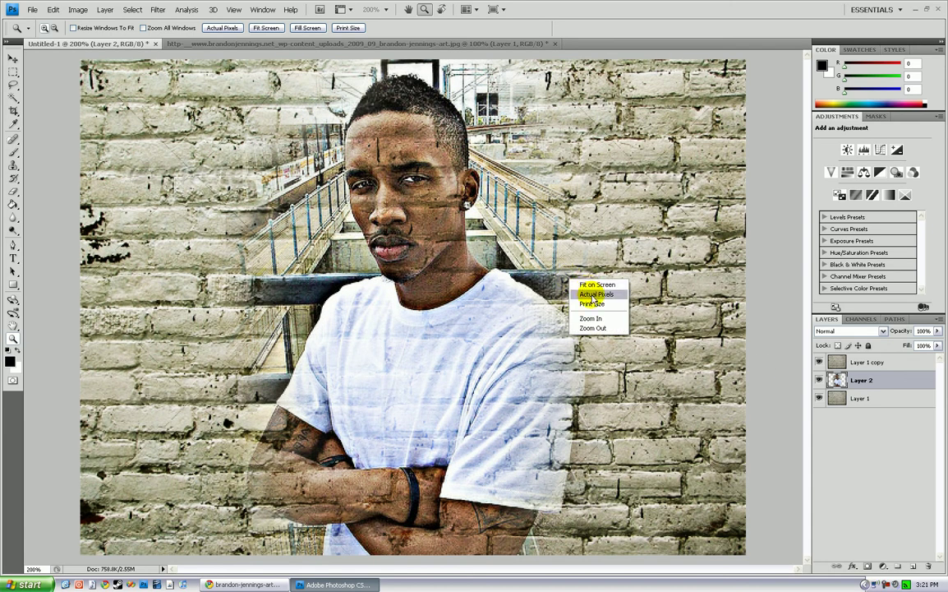
left_click(593, 293)
Step: Set Layer 2 to Darken blending and inspect it at 100% zoom
left_click(876, 337)
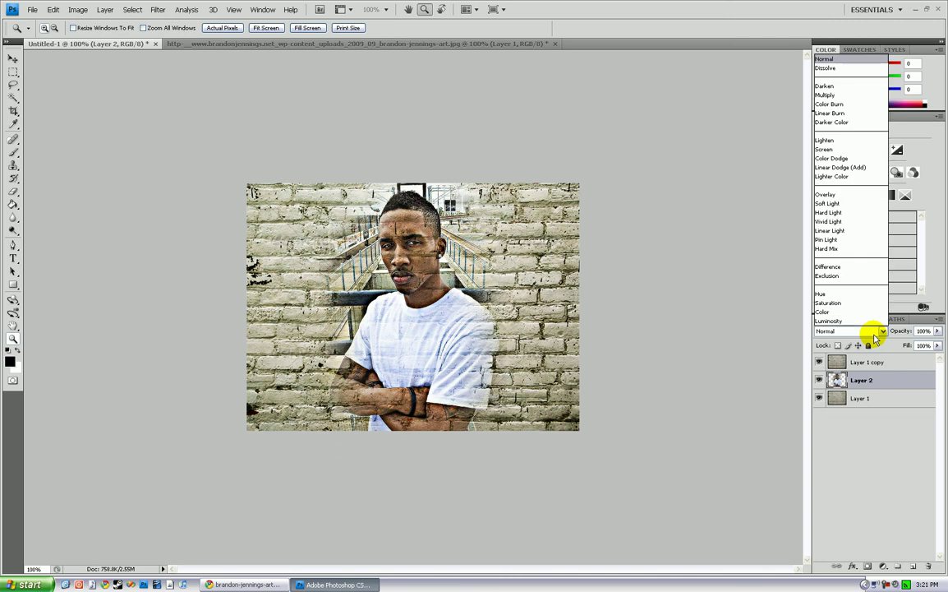
left_click(864, 89)
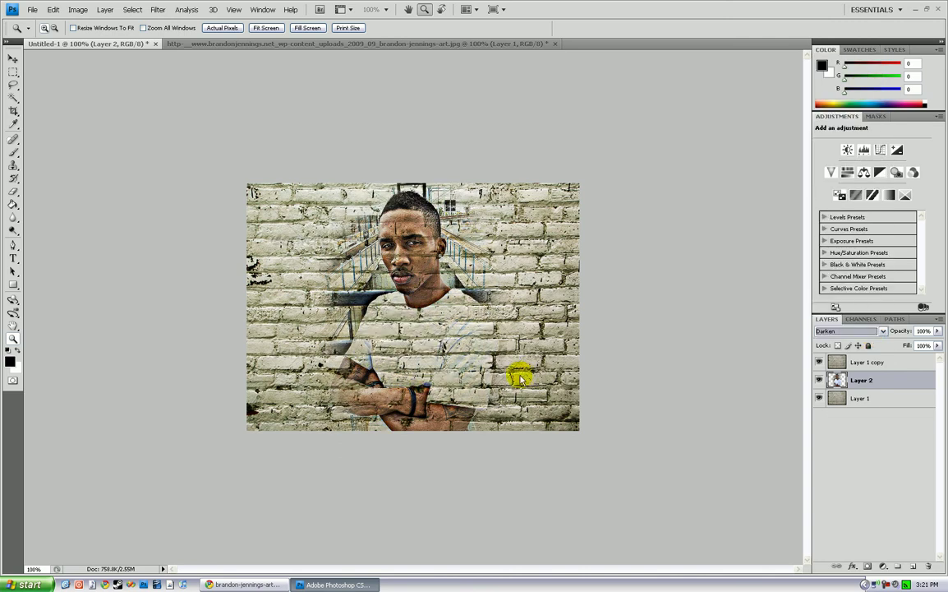
left_click(433, 361)
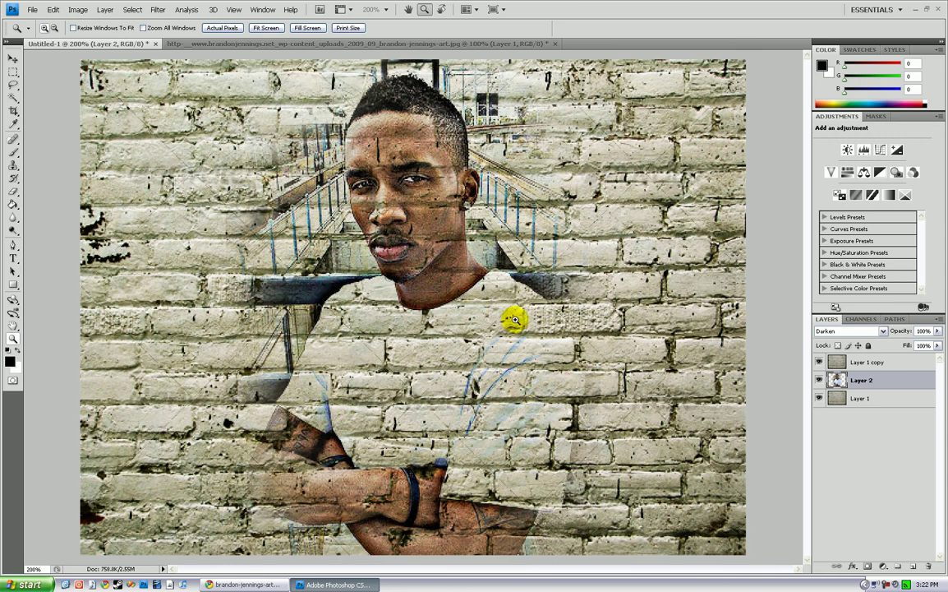
right_click(433, 369)
left_click(444, 375)
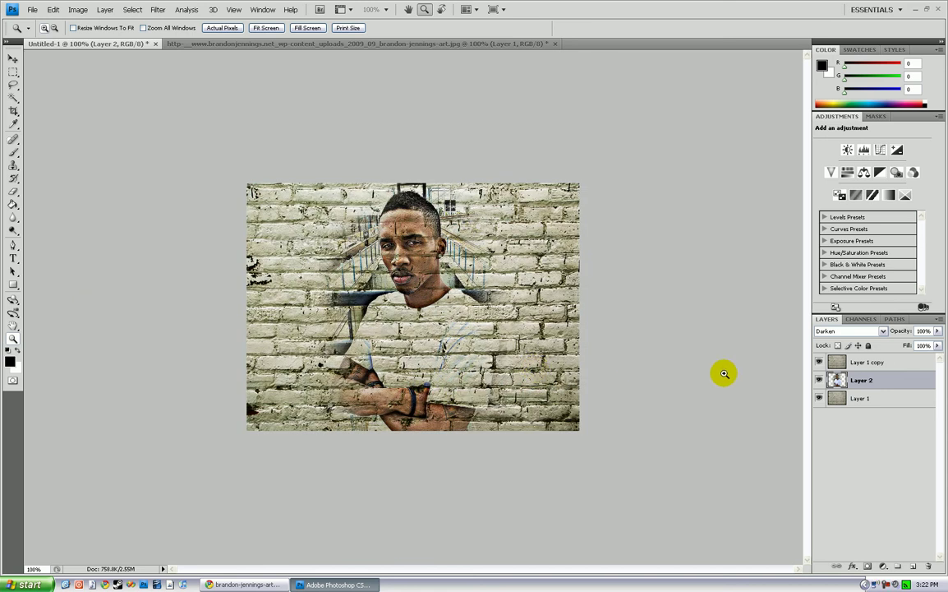
Step: Compare Layer 2 in Normal versus Darken blending, keeping Darken
key("shift+alt+n")
key("shift+alt+k")
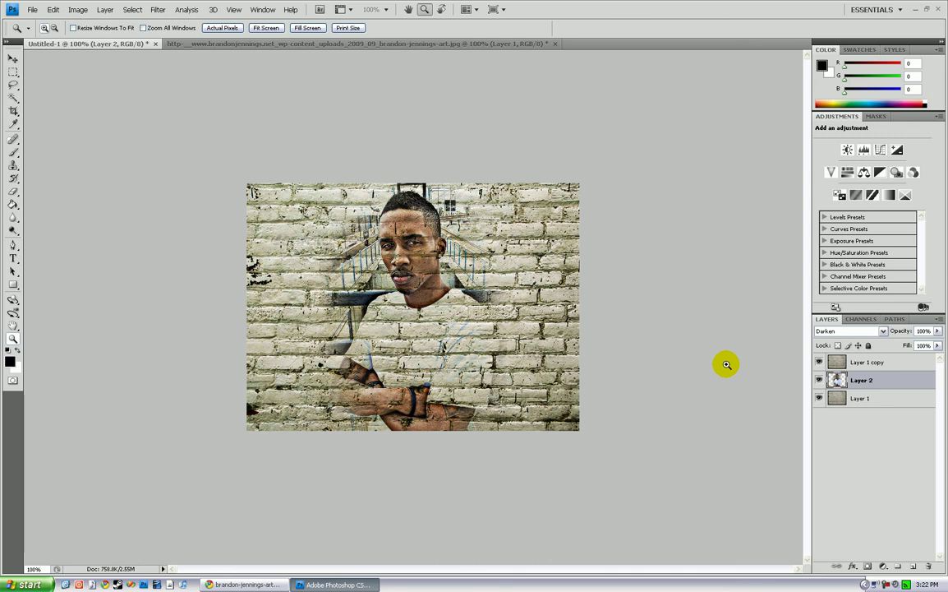
left_click(861, 332)
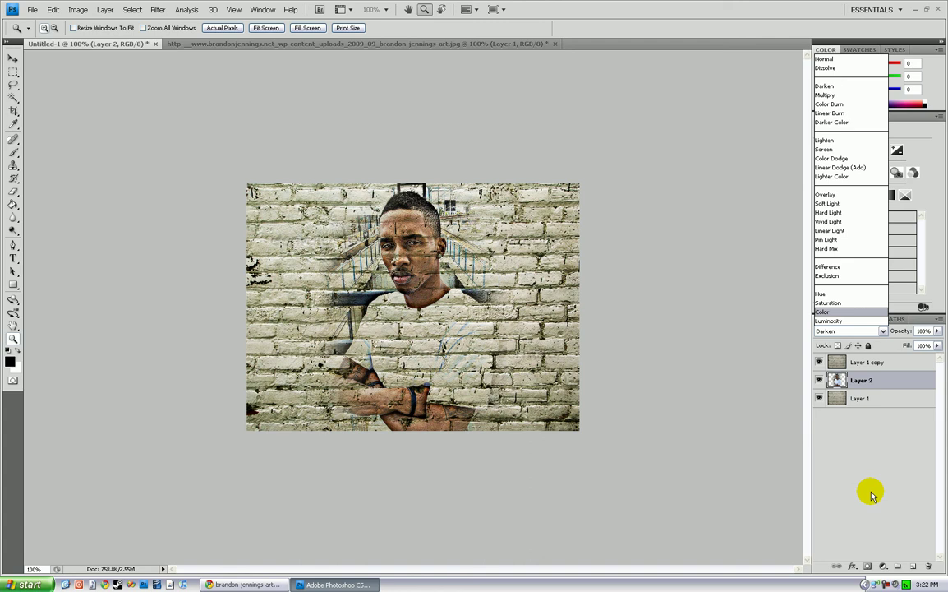
left_click(869, 88)
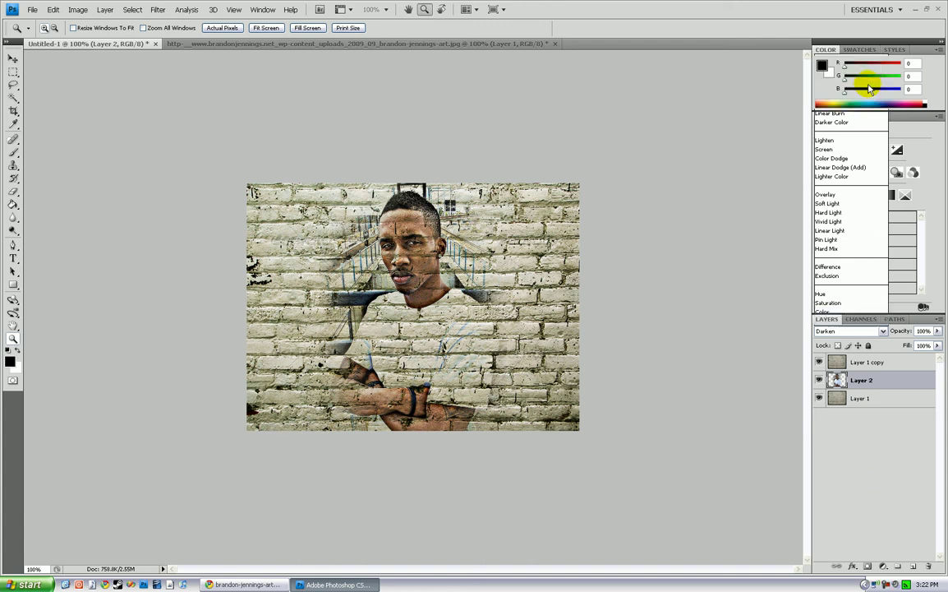
key("ctrl+z")
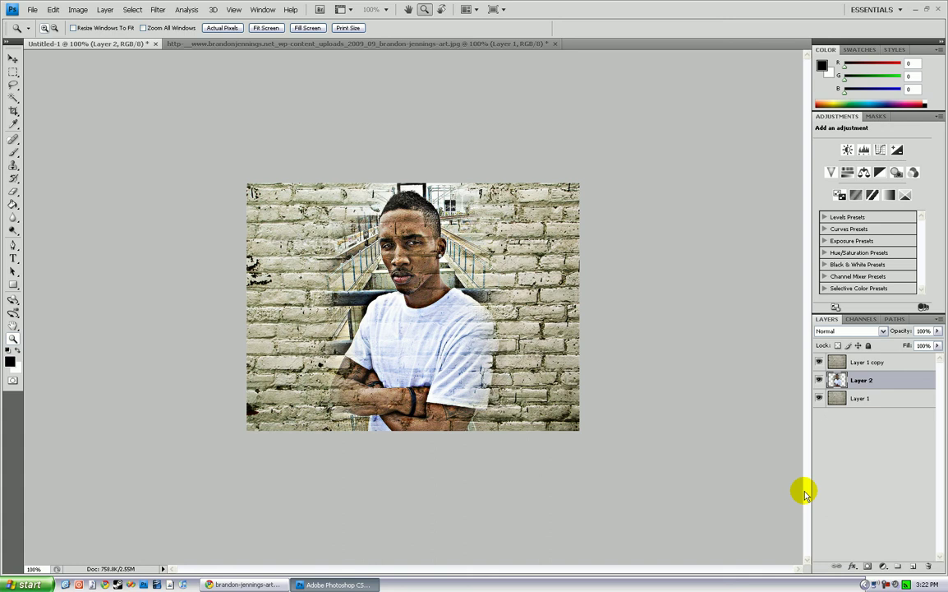
key("ctrl+z")
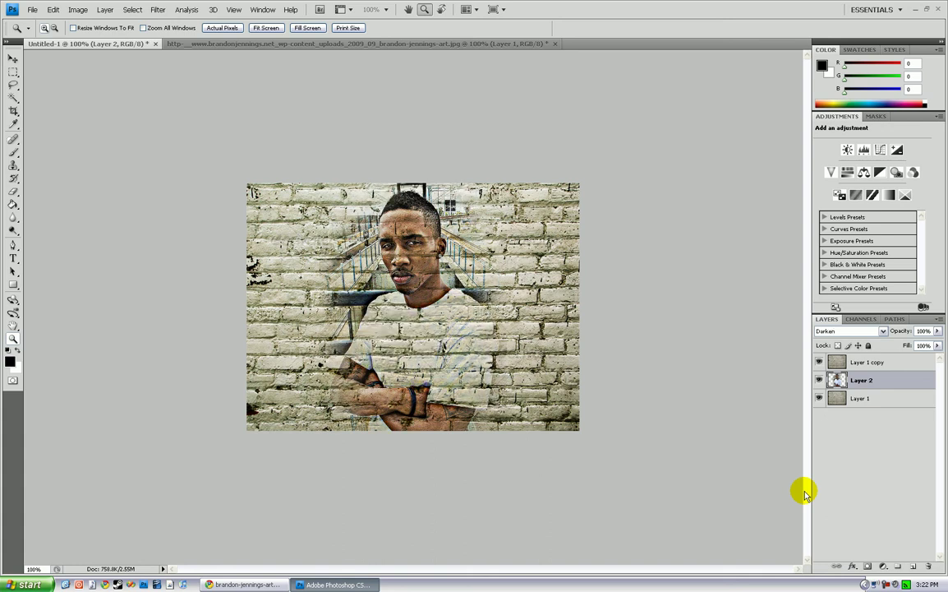